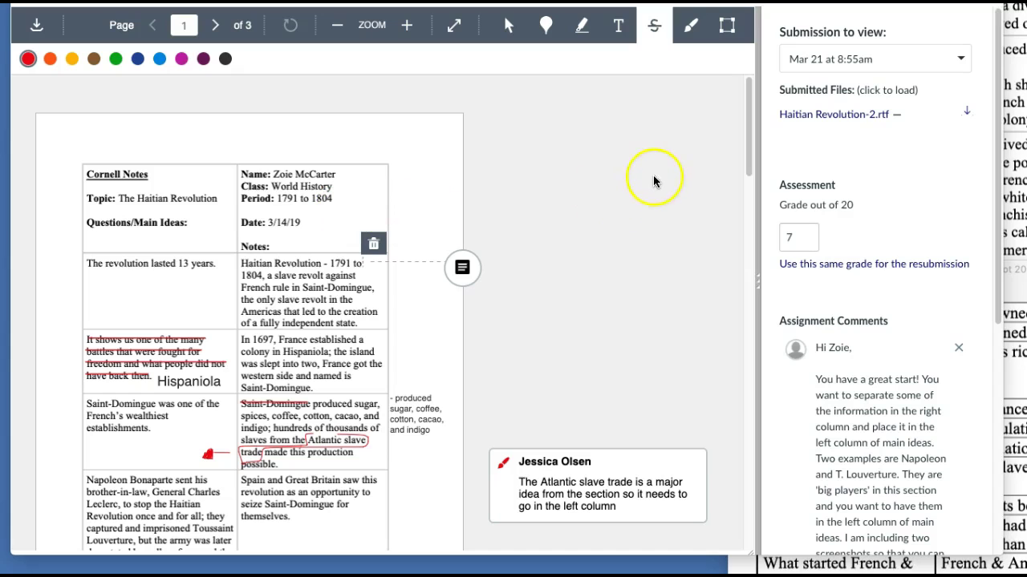
key(ctrl+Tab)
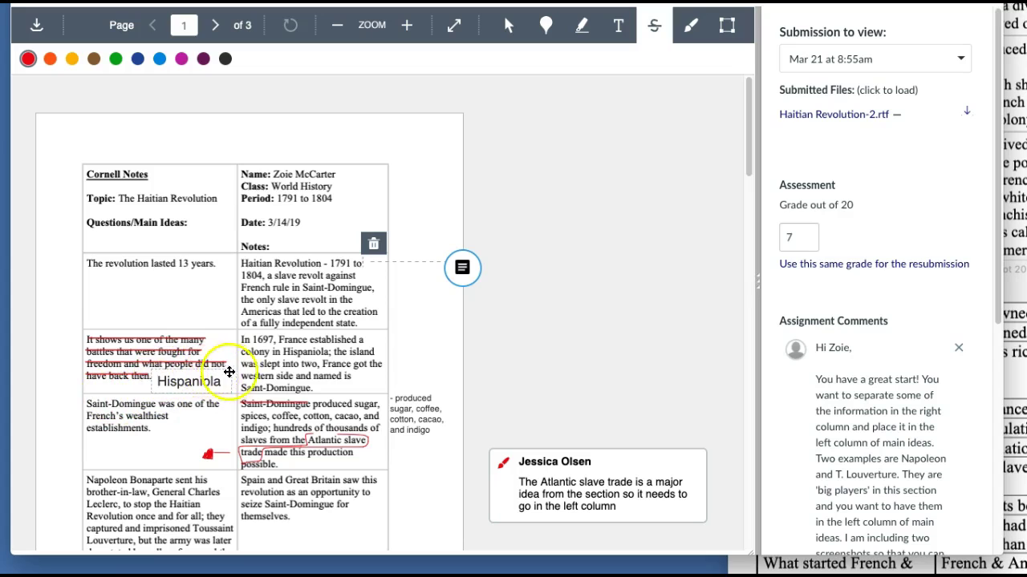
mouse_move(229, 372)
mouse_down()
mouse_move(288, 377)
mouse_move(218, 381)
mouse_move(241, 385)
mouse_move(239, 395)
mouse_up()
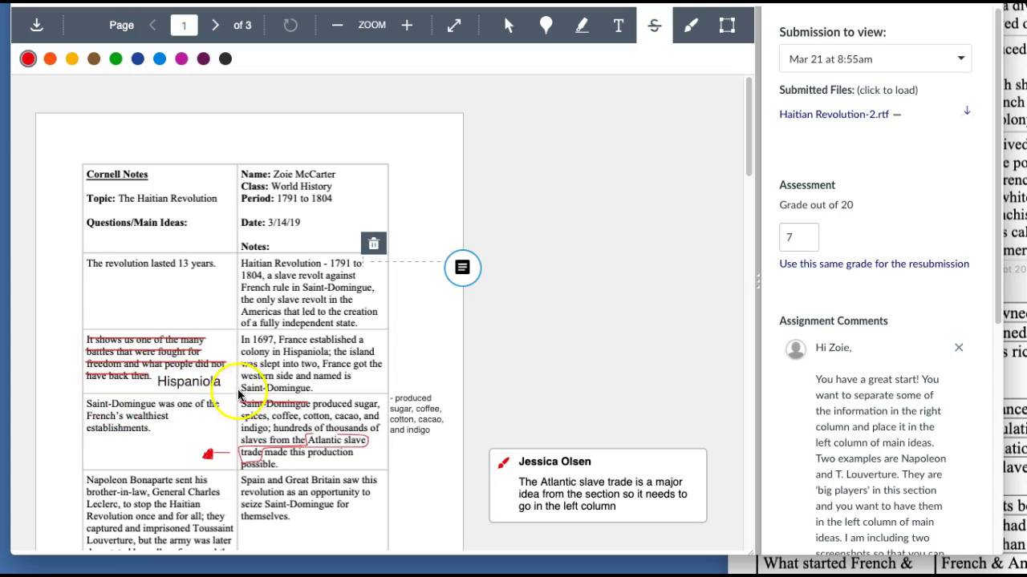
click(228, 382)
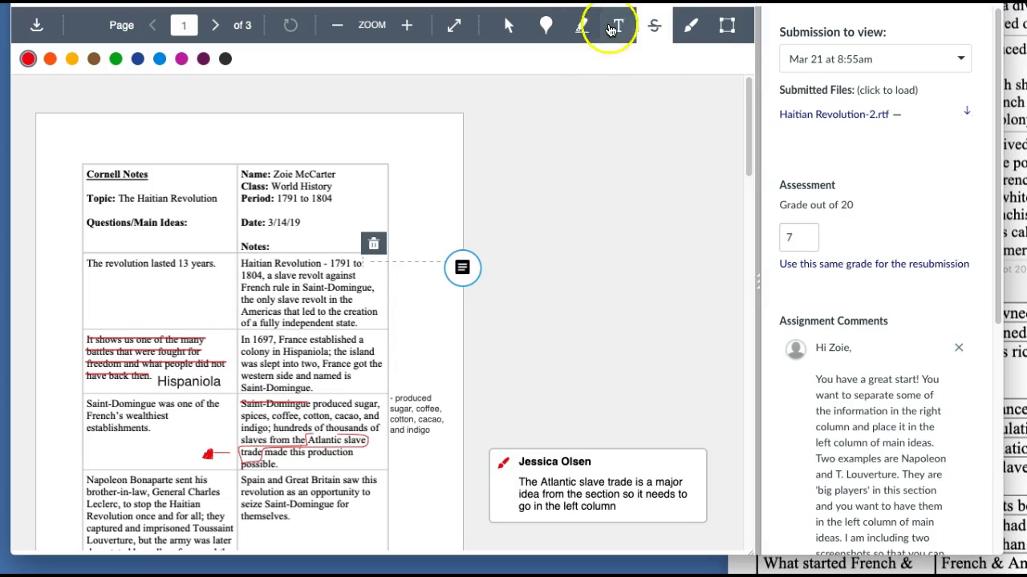
Add a small black text annotation reading "French colony est. 1697" in the margin beside the 1697 Hispaniola notes.
click(654, 25)
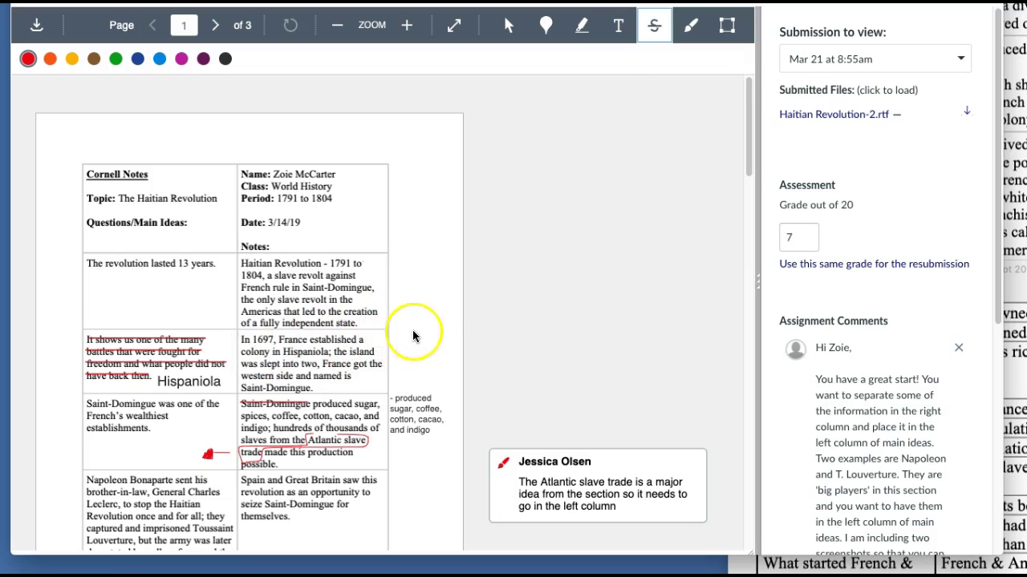
click(618, 25)
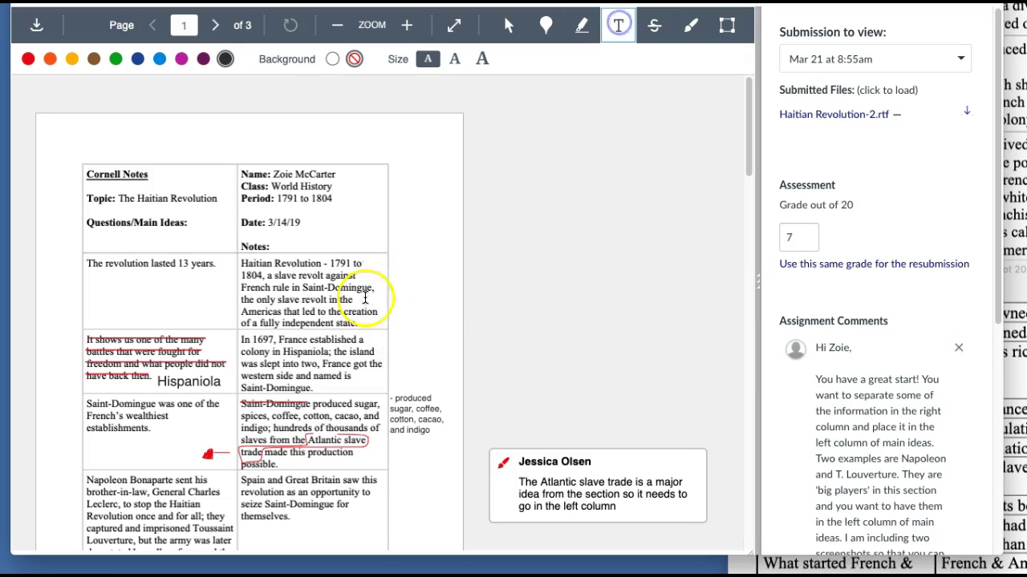
drag(398, 336, 442, 345)
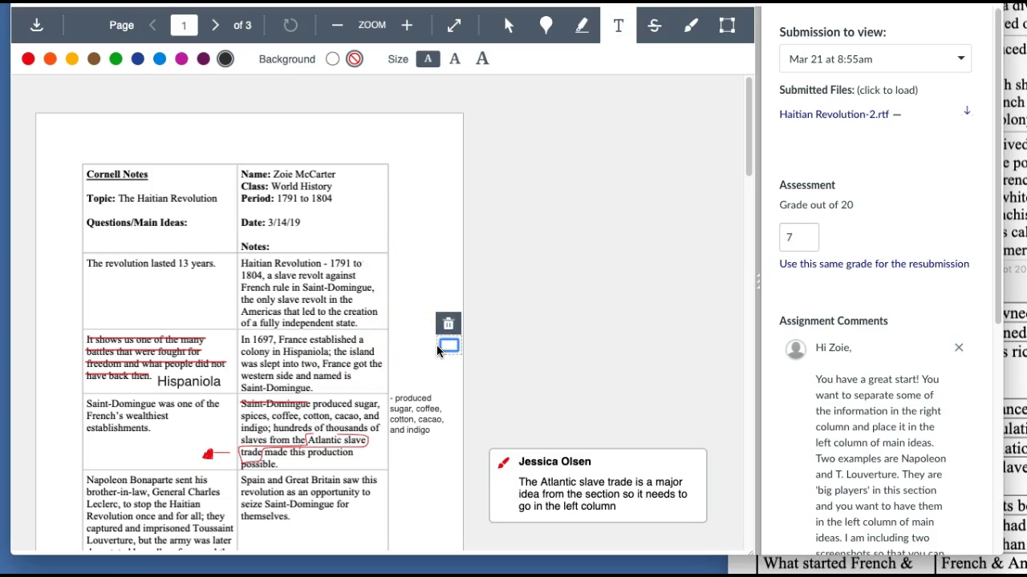
click(423, 348)
click(452, 348)
click(461, 354)
click(463, 359)
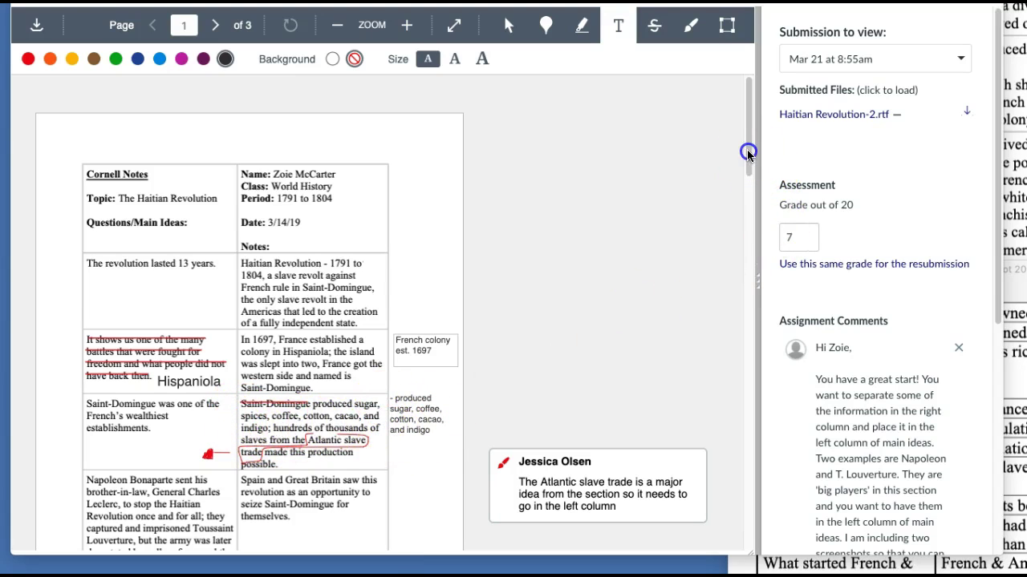
Compare the submitted Cornell notes with the Social Classes lesson page, including the Saint-Domingue population chart and the text on each class.
drag(747, 153, 751, 179)
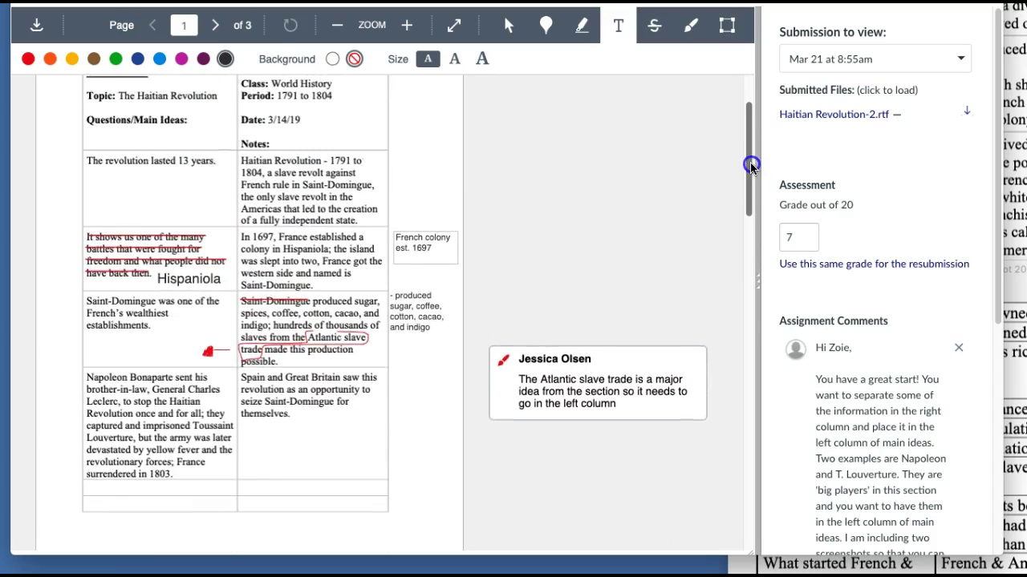
drag(750, 164, 748, 160)
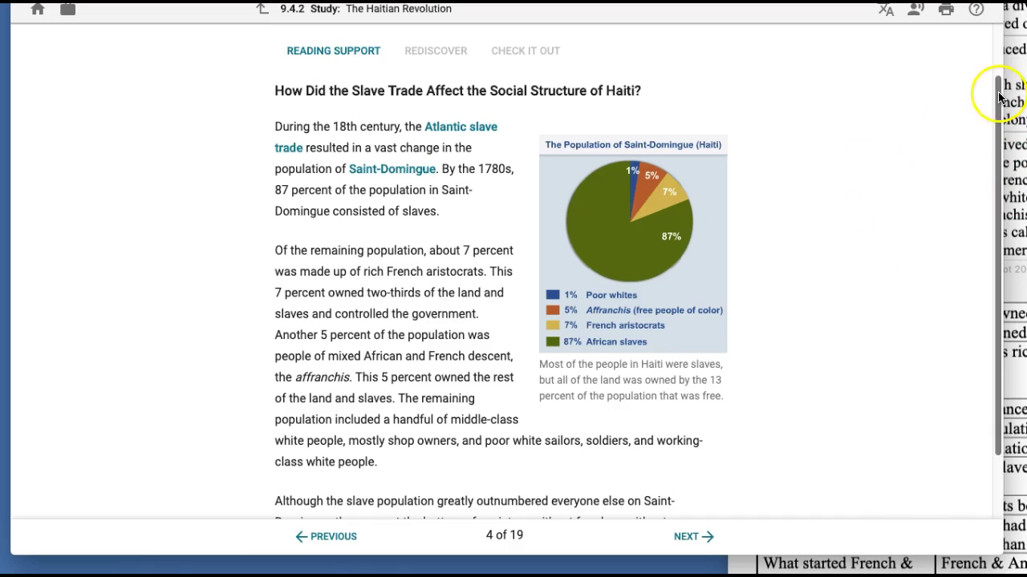
drag(999, 94, 1000, 97)
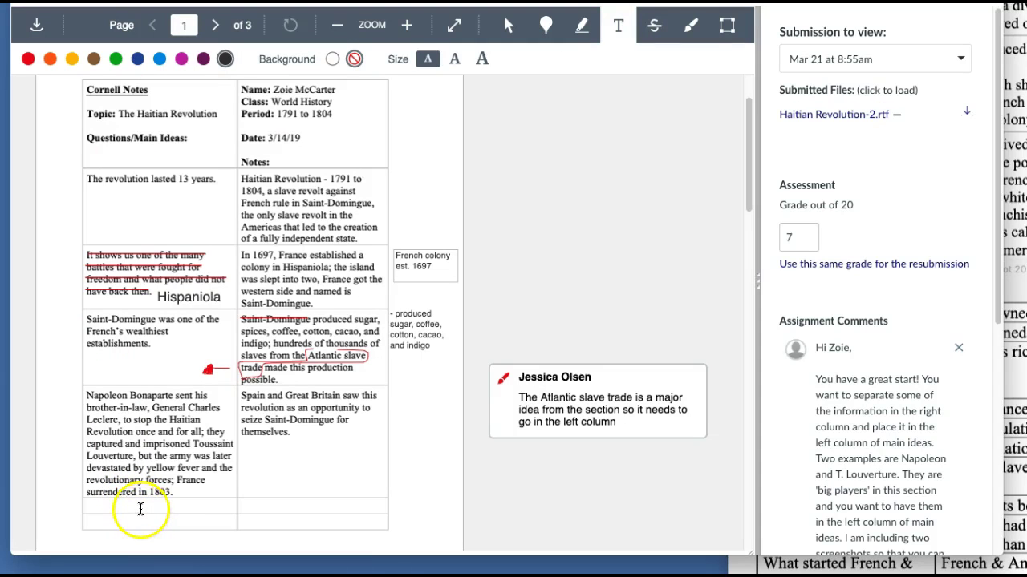
key(alt+Tab)
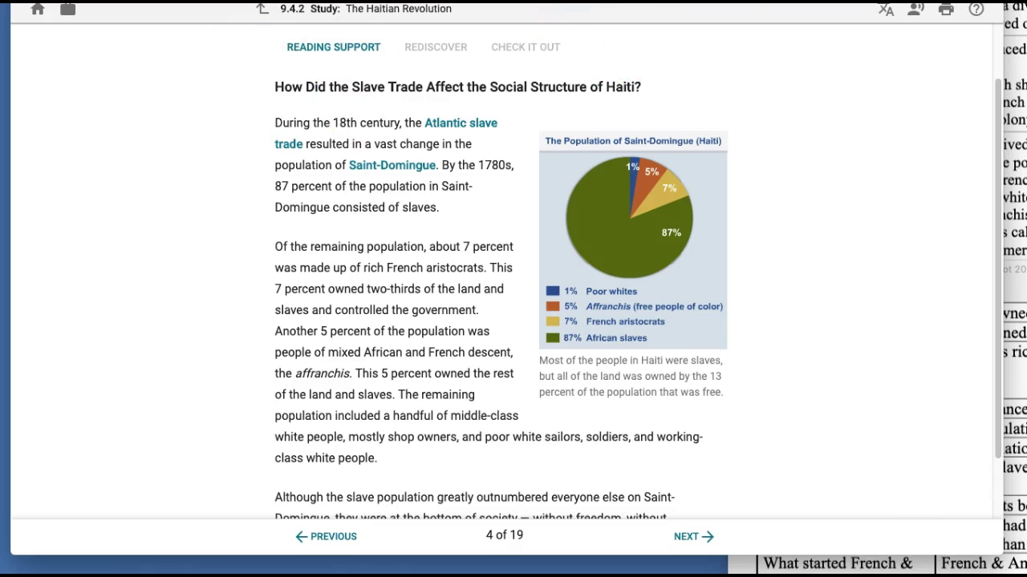
key(alt+Tab)
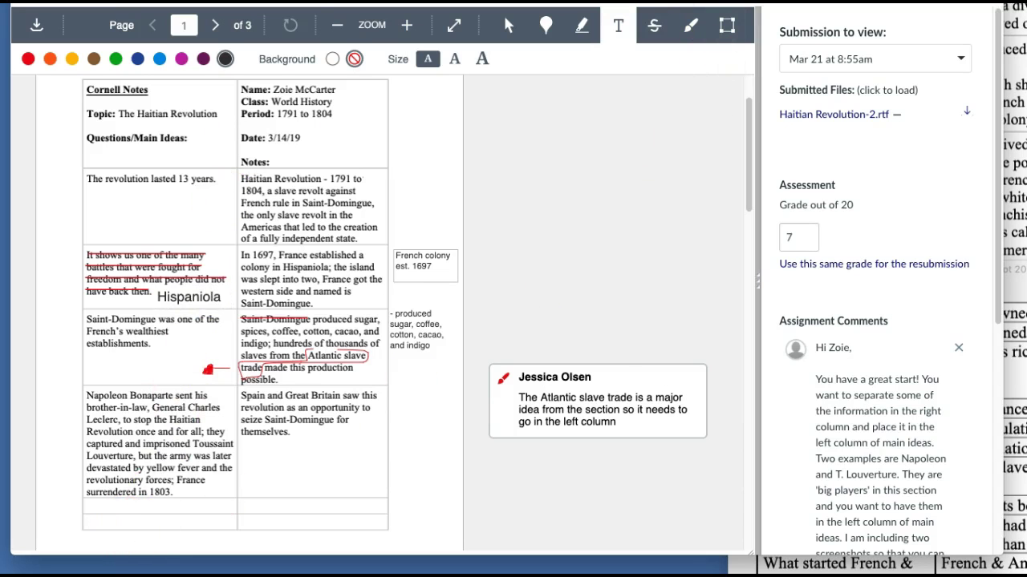
key(alt+Tab)
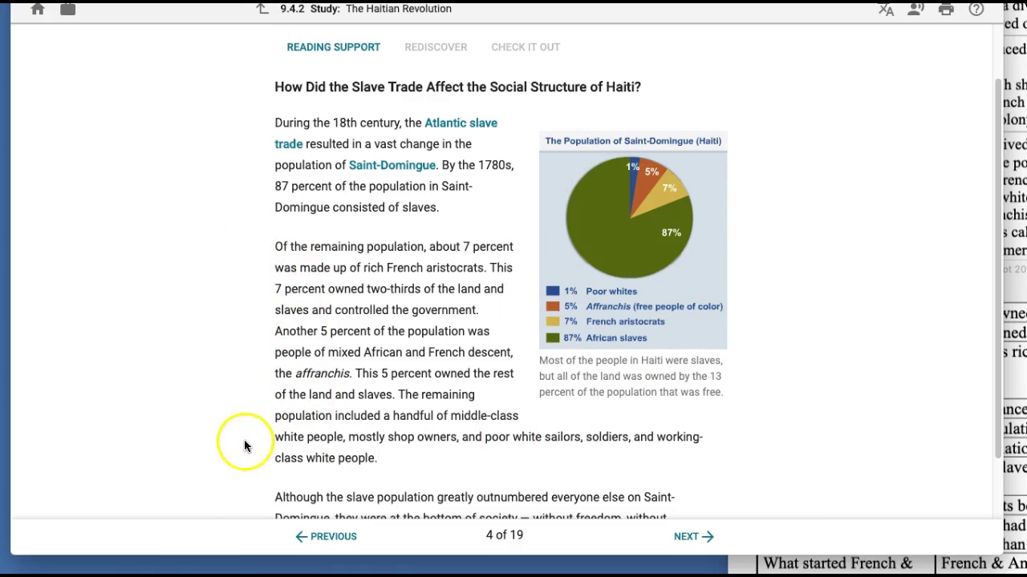
scroll(868, 372, down, 1)
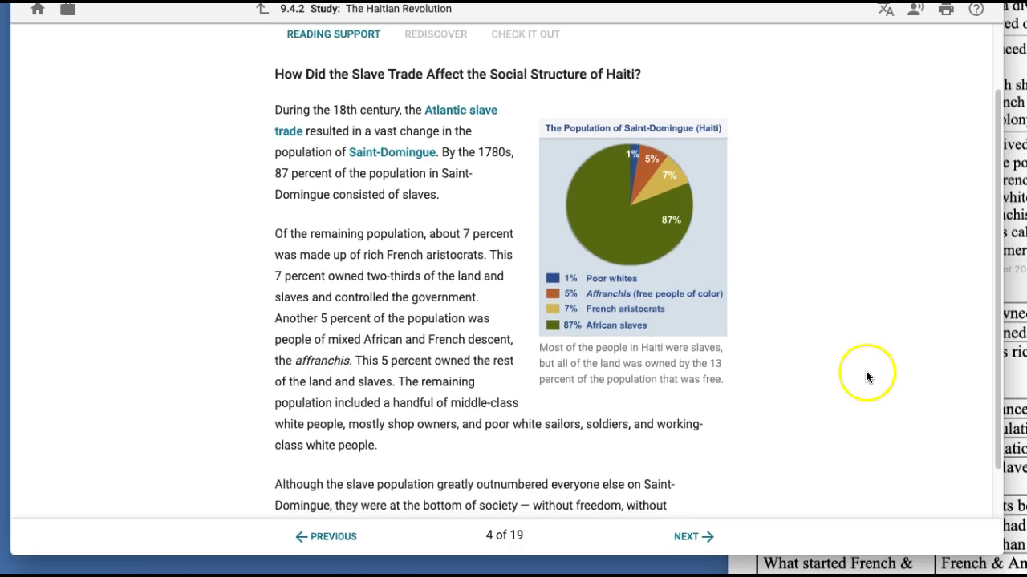
scroll(866, 377, down, 1)
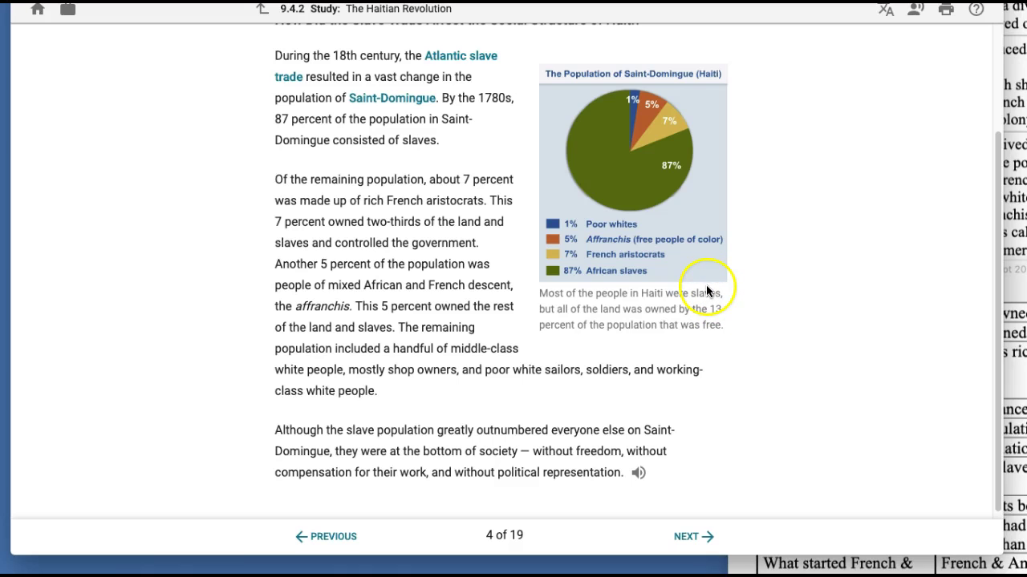
key(alt+Tab)
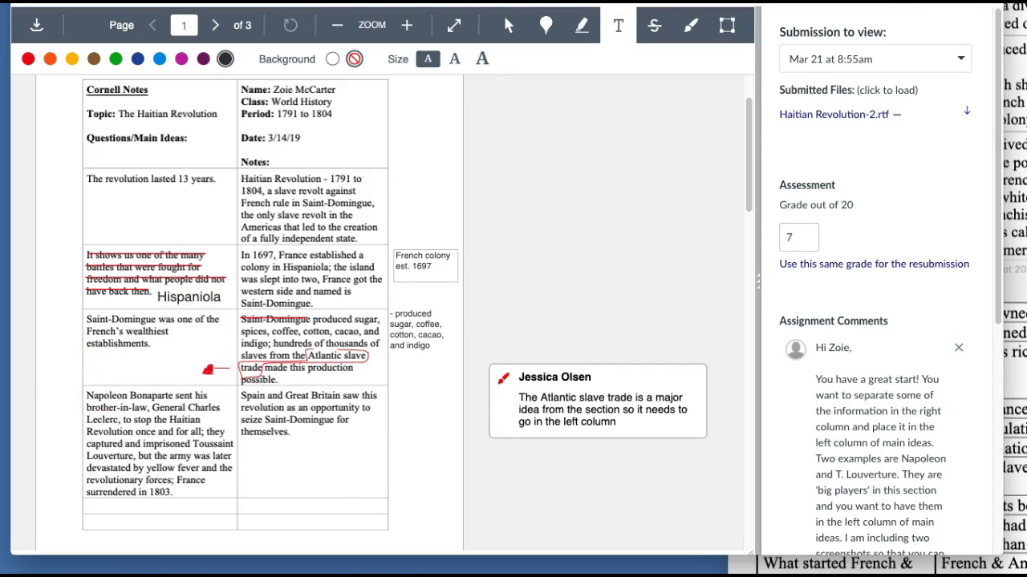
key(alt+Tab)
scroll(859, 311, up, 3)
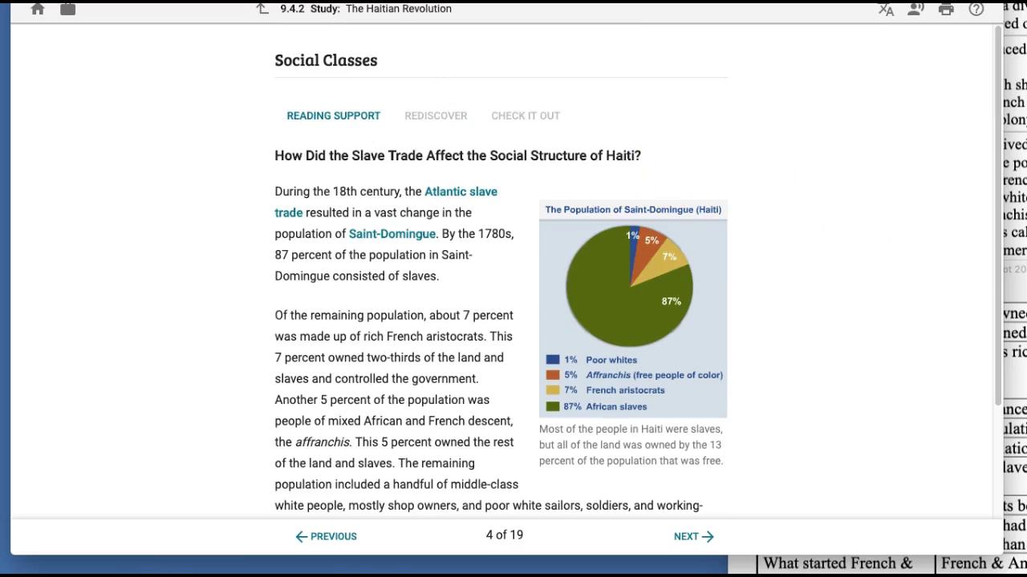
key(alt+Tab)
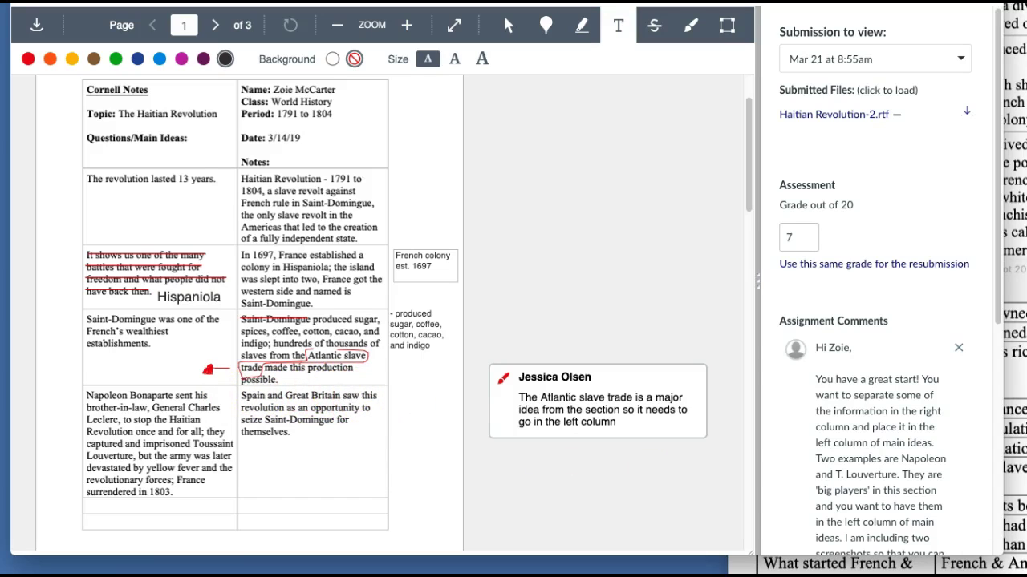
Show the two example note screenshots one after the other over the submission, moving each aside again after viewing.
key(super+Tab)
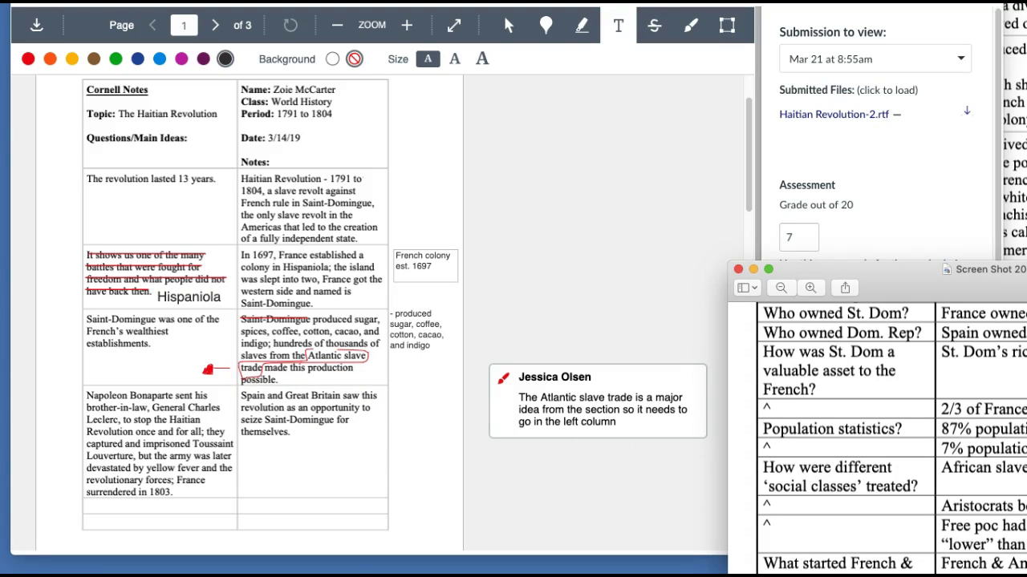
drag(1022, 270, 737, 97)
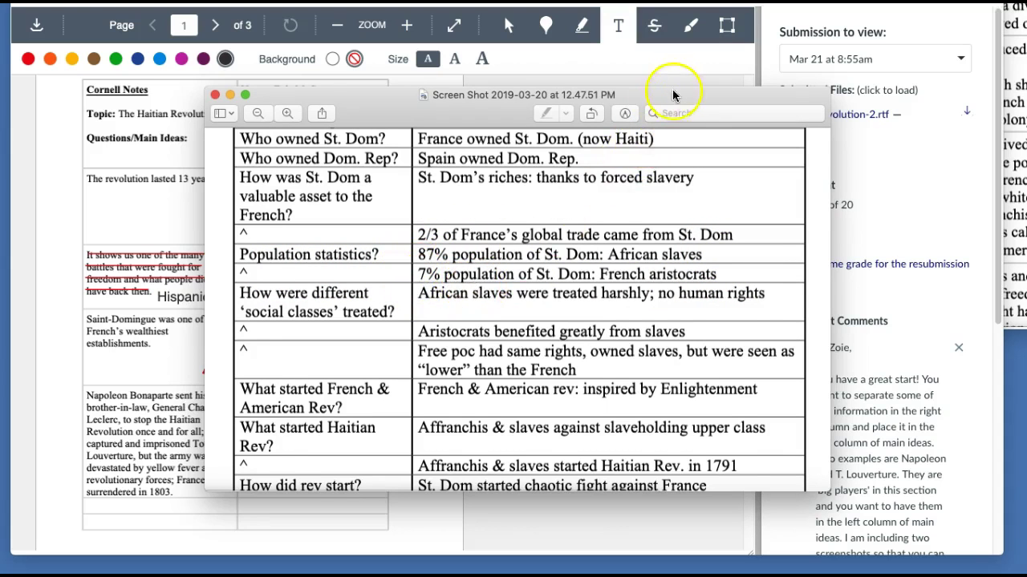
drag(671, 95, 1026, 299)
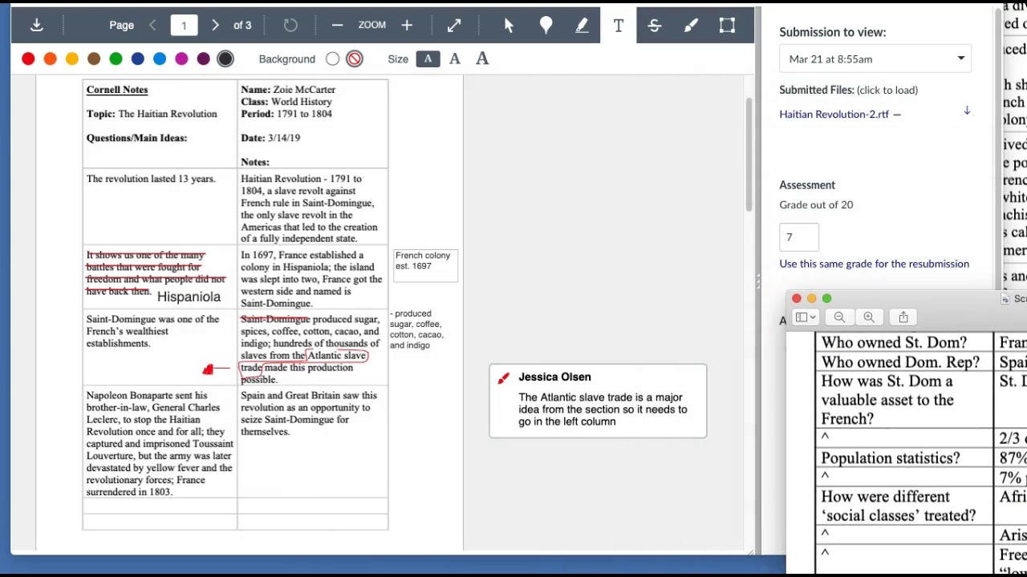
drag(1026, 8, 792, 25)
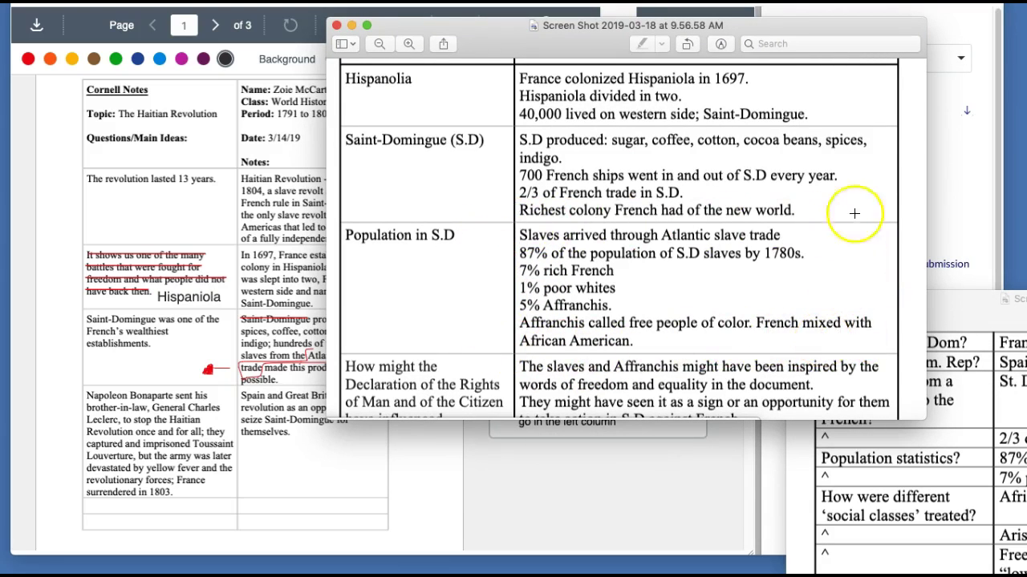
drag(802, 23, 1026, 0)
click(720, 175)
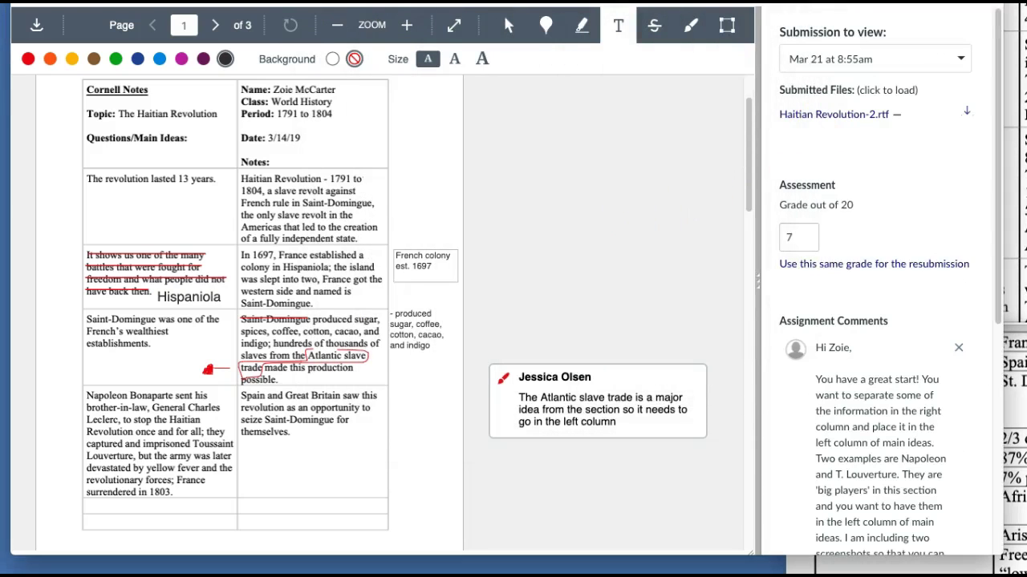
Go through the rest of the Social Classes lesson page and the Social Attitudes page with its Multiple Perspectives exercise.
key(ctrl+Tab)
scroll(811, 377, down, 3)
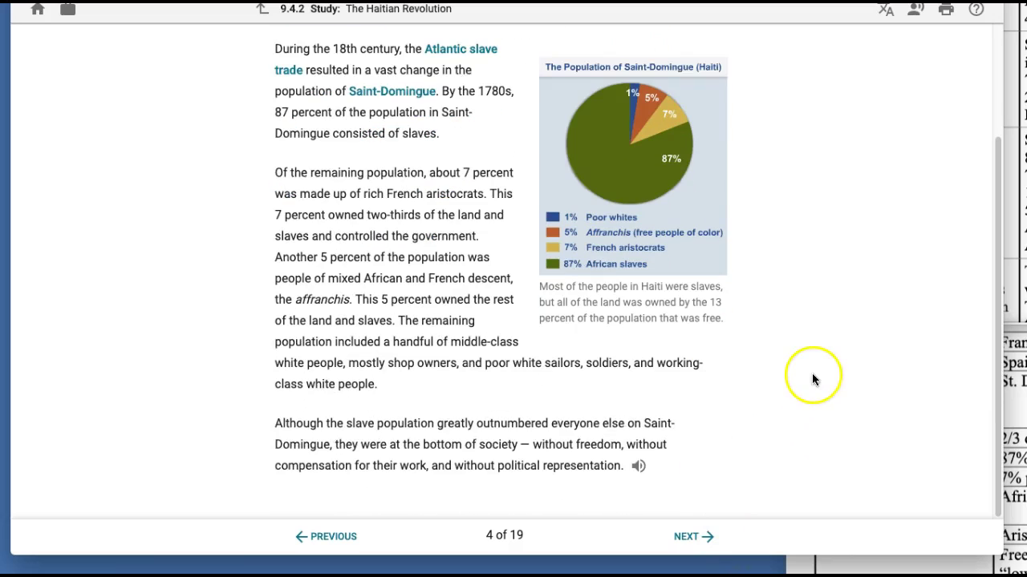
click(687, 536)
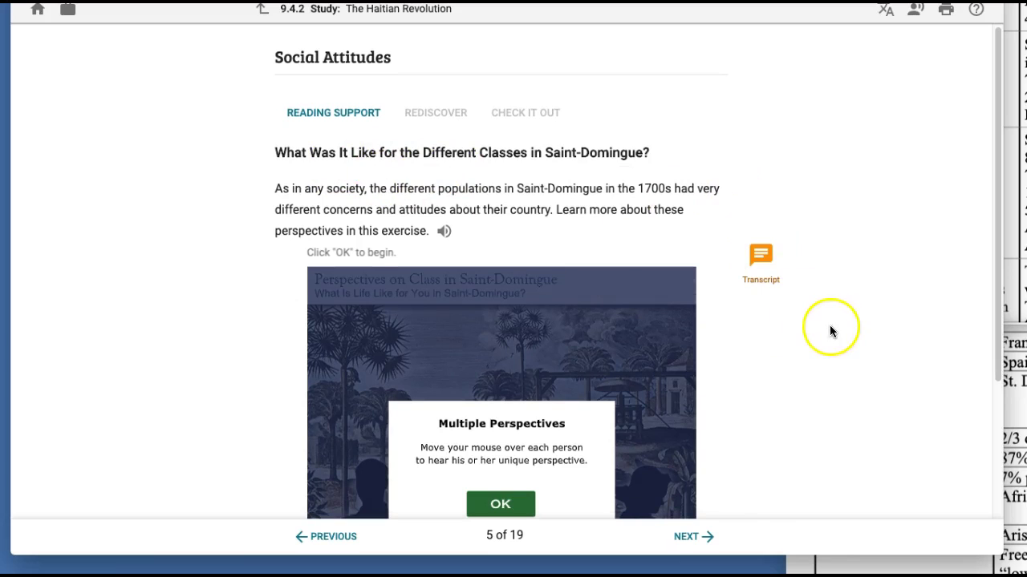
scroll(832, 312, down, 3)
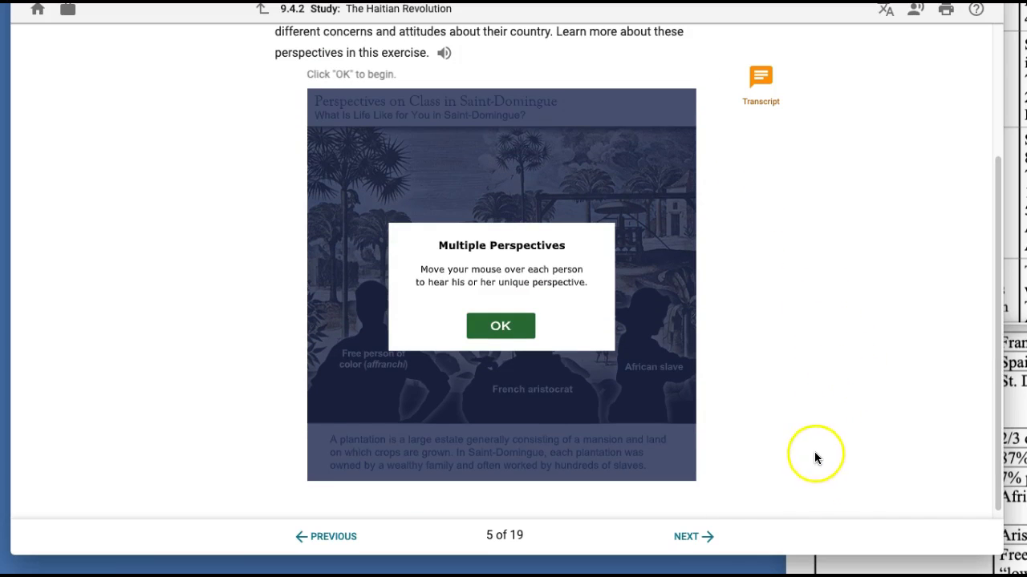
Advance to the Foreign Influences lesson page, review its French Revolution passage and question, and compare it with the submitted notes.
click(695, 538)
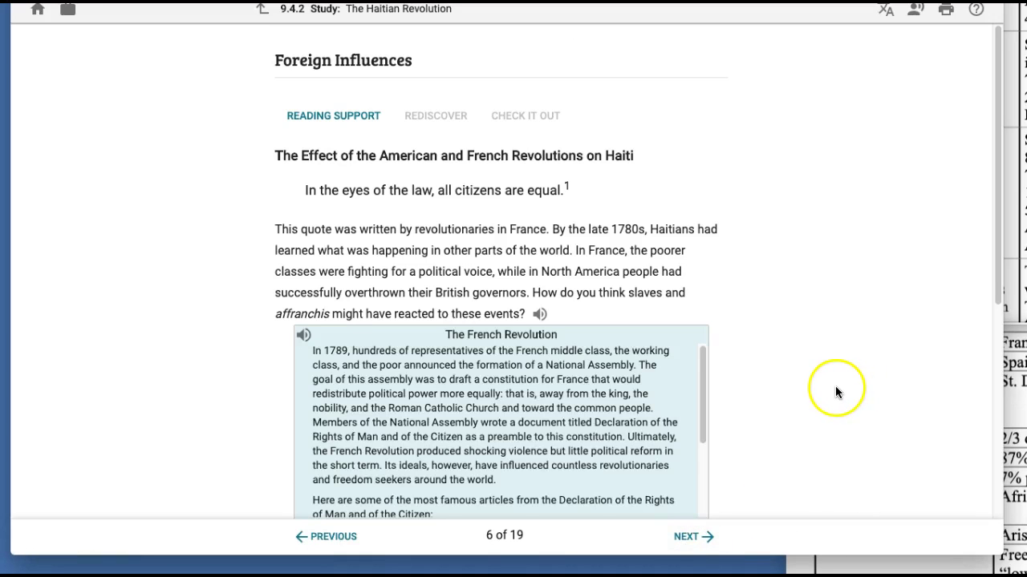
scroll(835, 385, down, 1)
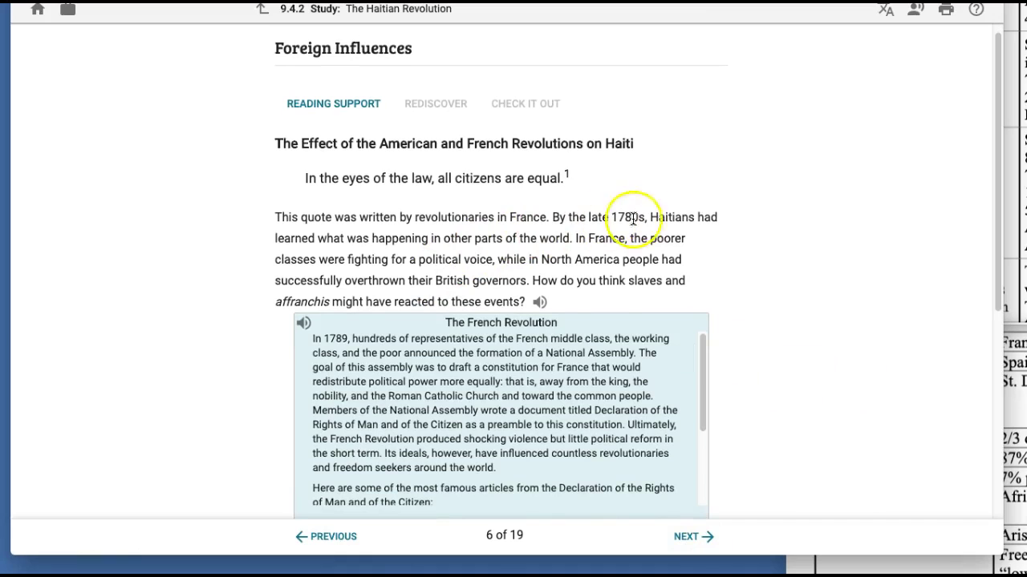
scroll(794, 391, down, 2)
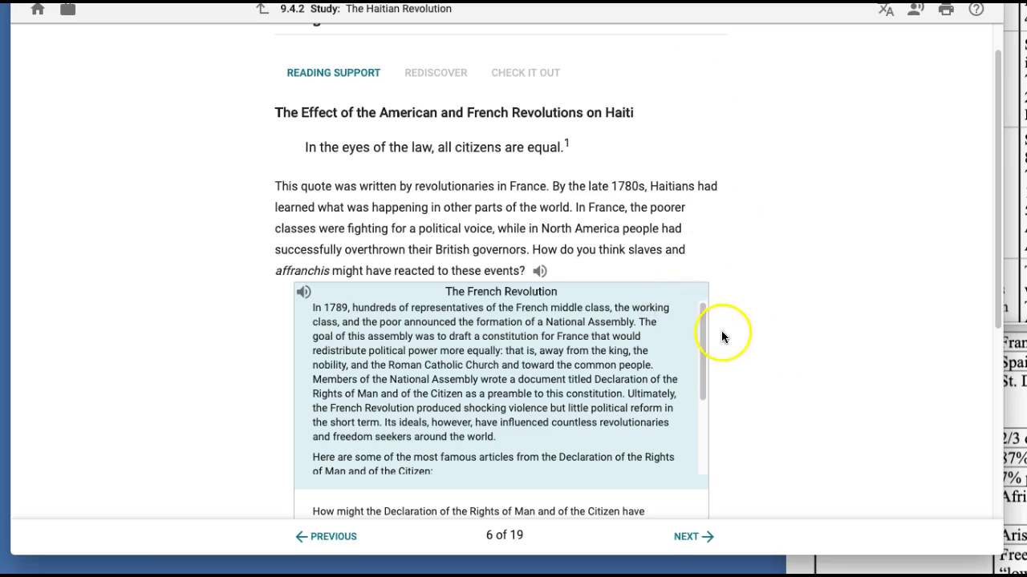
drag(998, 139, 990, 211)
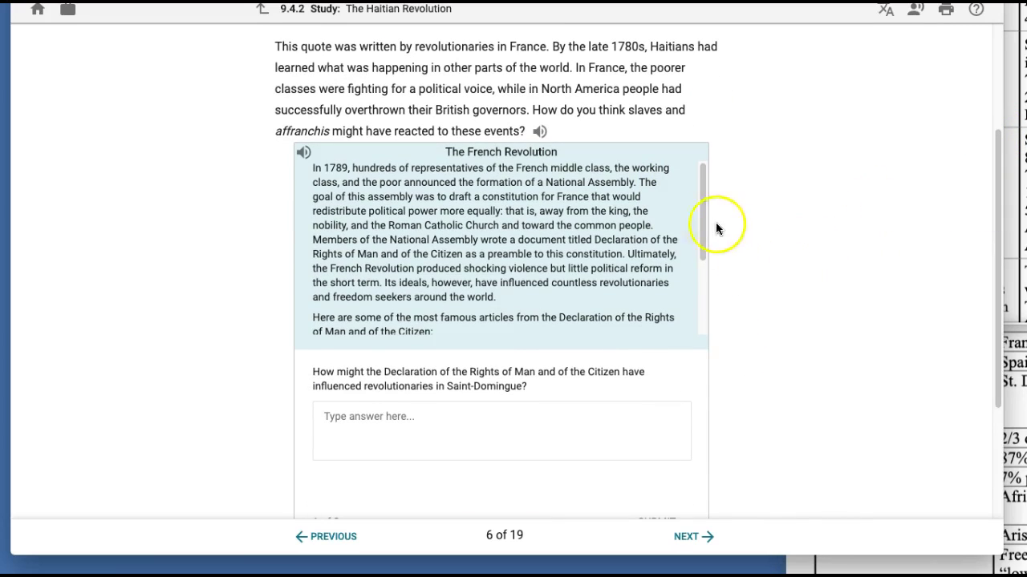
drag(701, 208, 699, 255)
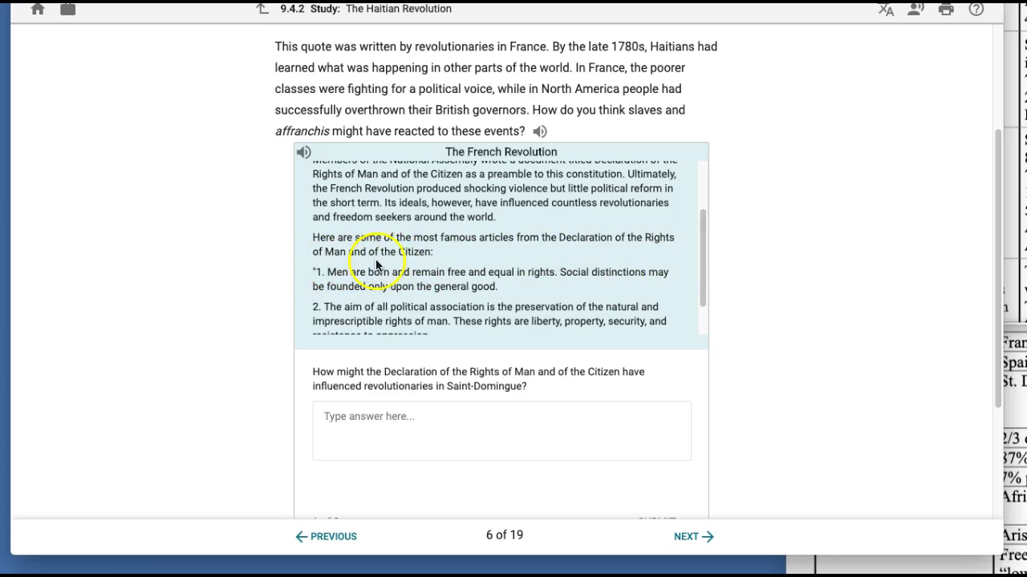
drag(703, 218, 691, 147)
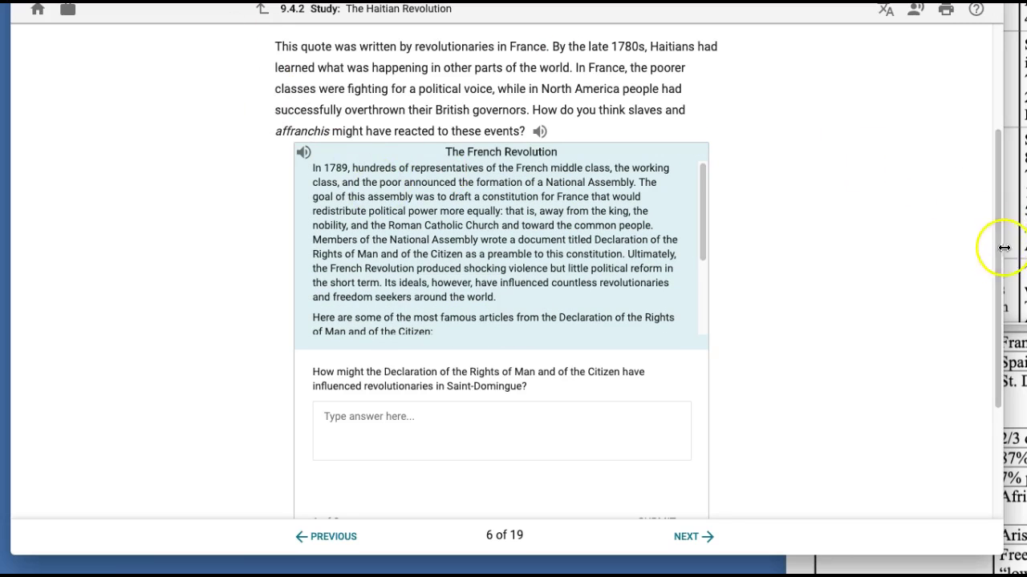
drag(996, 265, 974, 166)
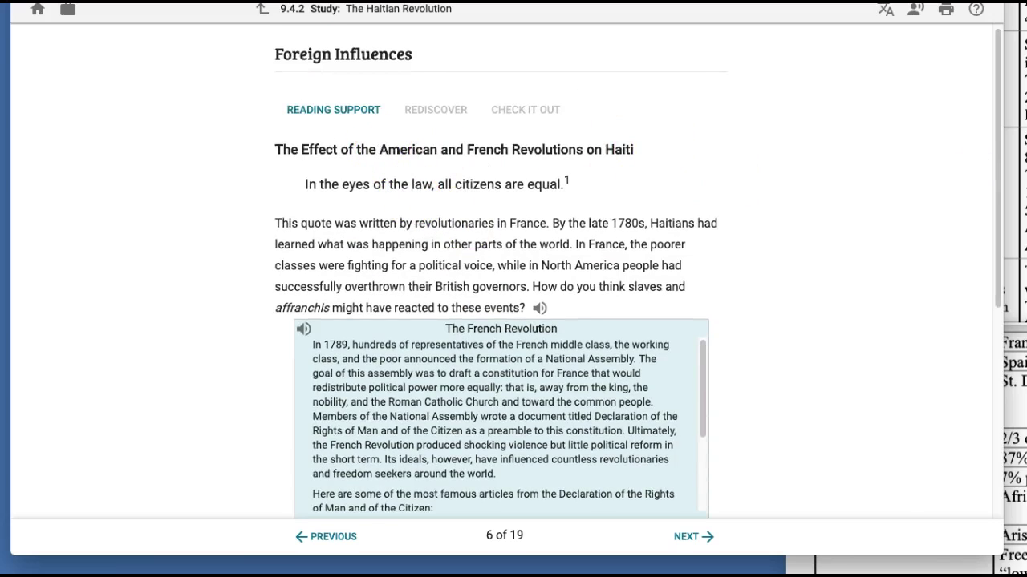
key(alt+Tab)
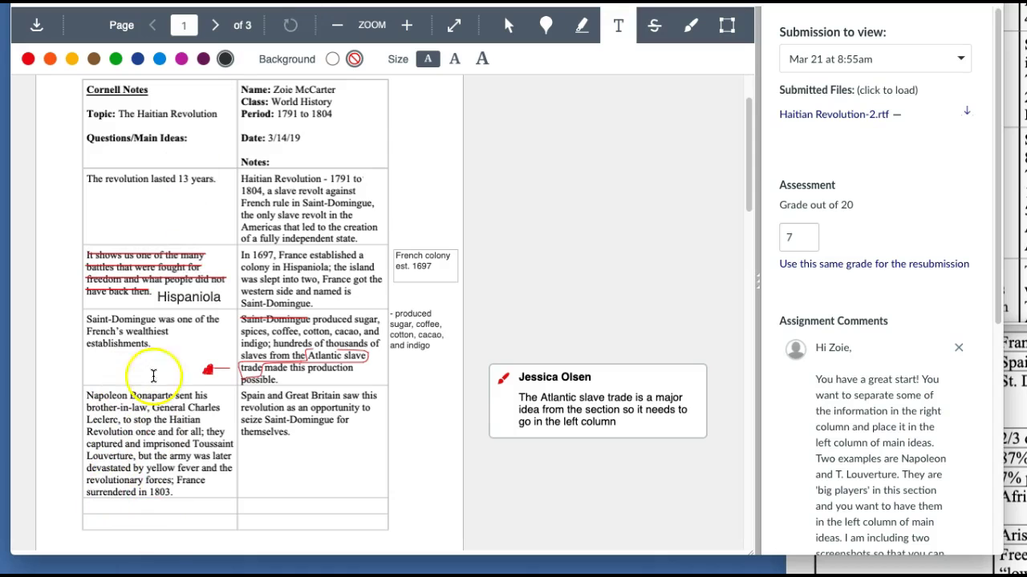
key(alt+Tab)
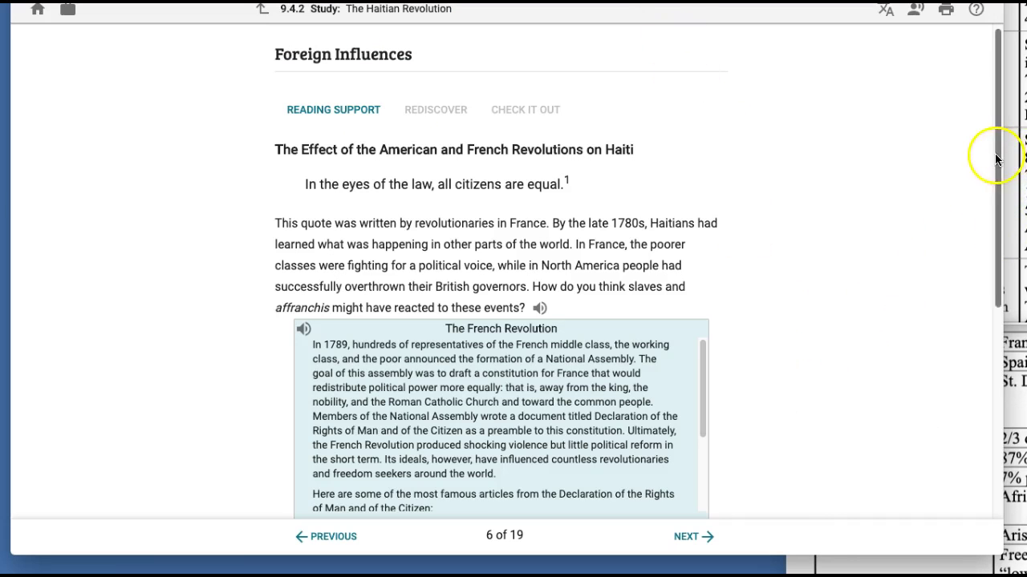
Read the Declaration of the Rights of Man articles in the French Revolution passage and check the submitted notes against them.
drag(995, 159, 986, 236)
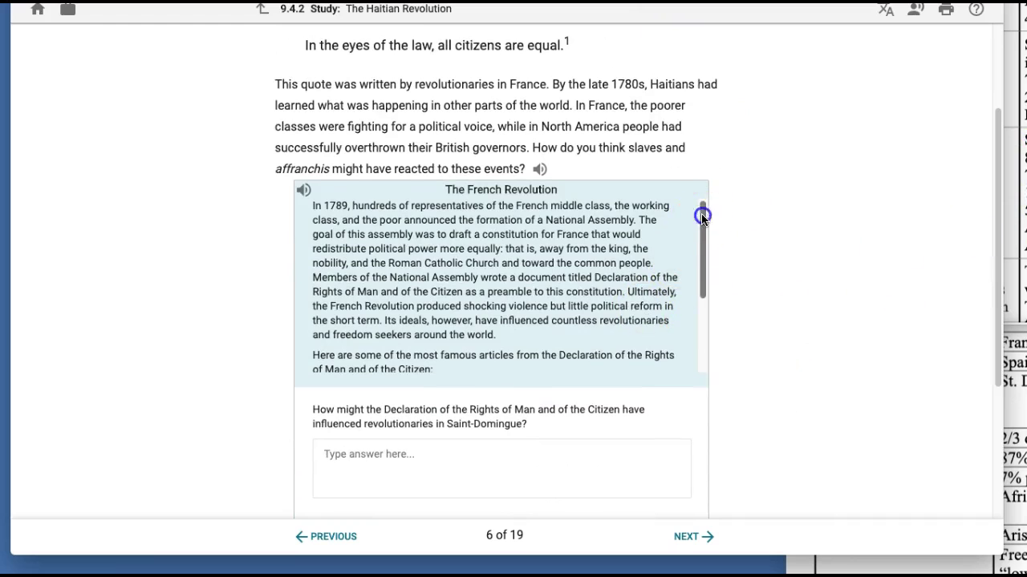
drag(702, 217, 703, 266)
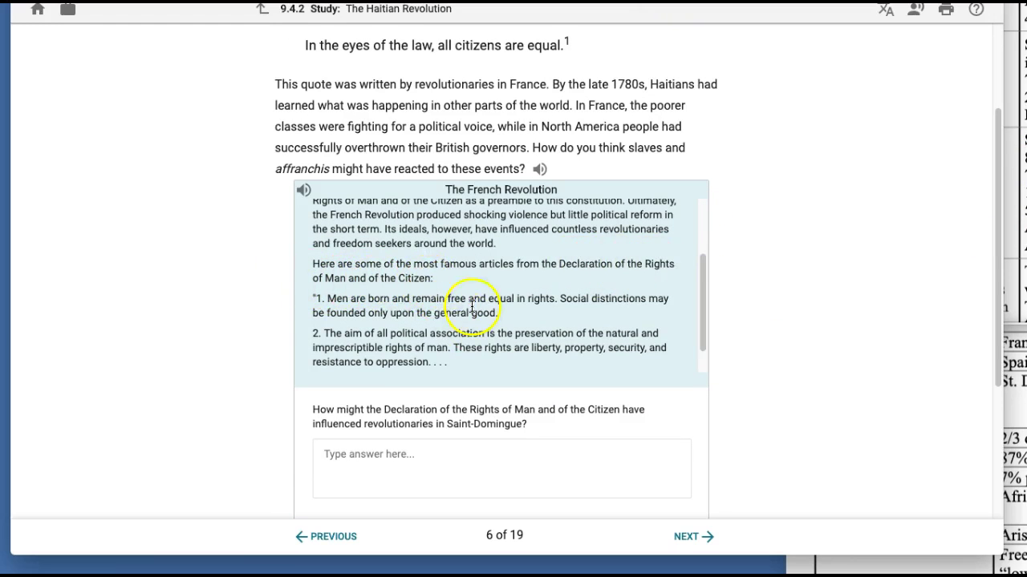
key(alt+Tab)
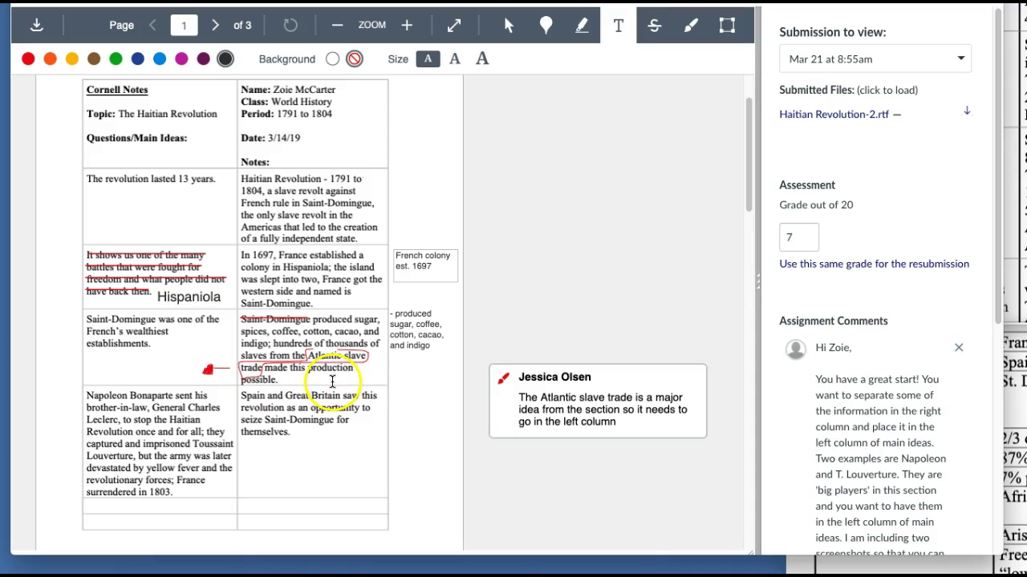
click(662, 6)
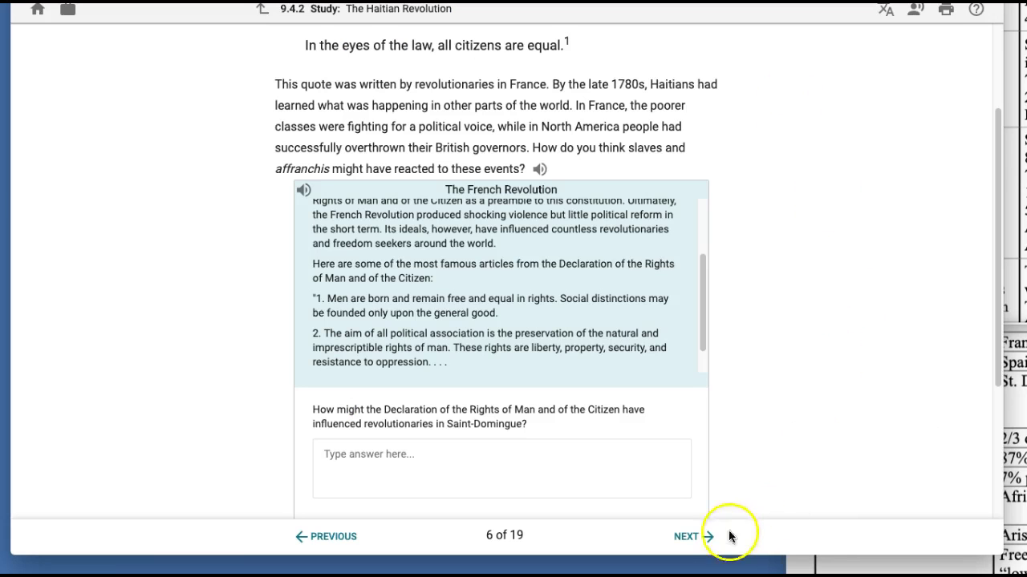
Advance to the Enlightenment lesson page, read its John Locke and Jean-Jacques Rousseau quotes, and compare it with the submitted notes.
click(689, 537)
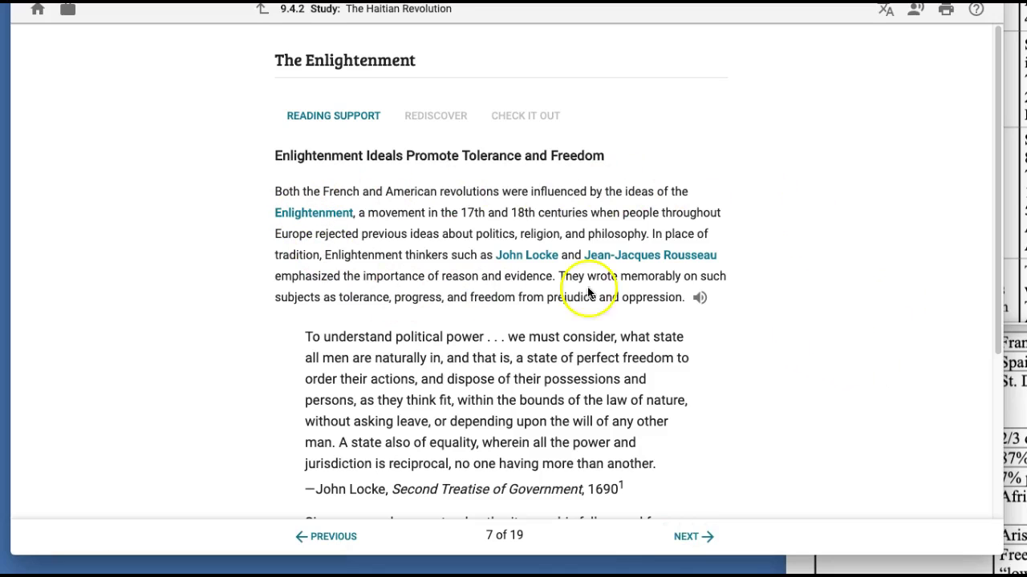
scroll(807, 349, down, 1)
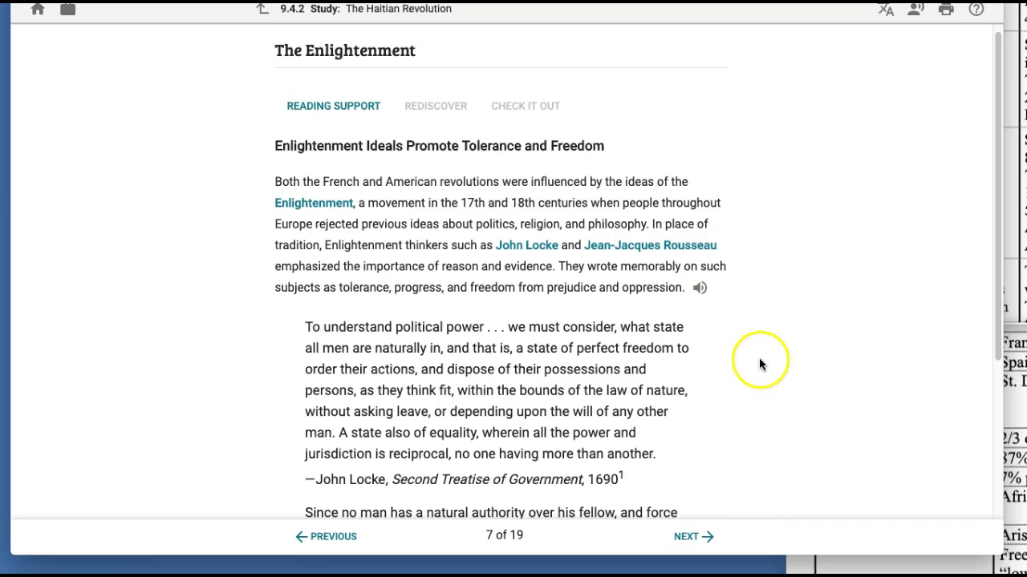
scroll(771, 365, down, 1)
scroll(790, 411, down, 3)
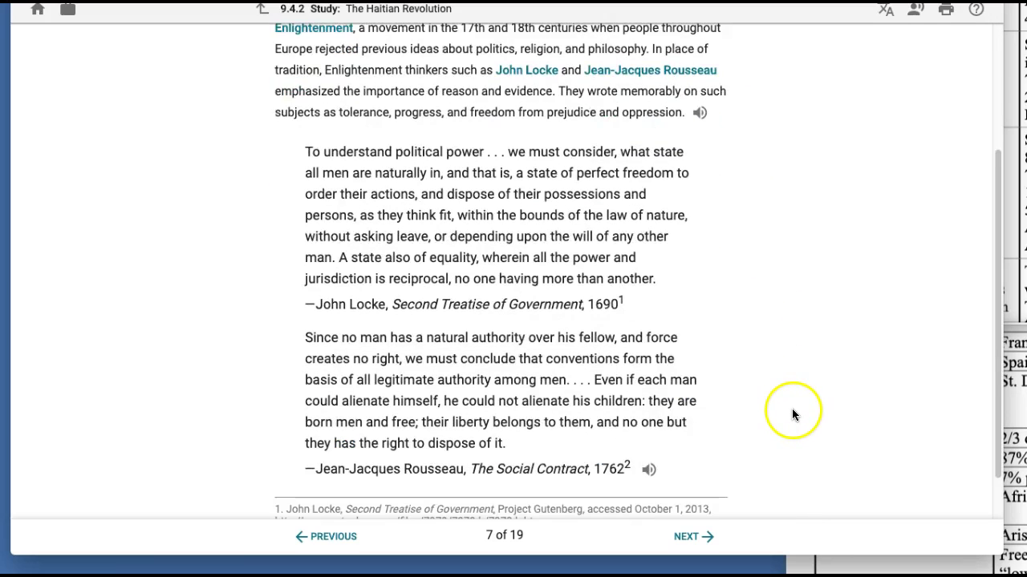
scroll(789, 416, down, 1)
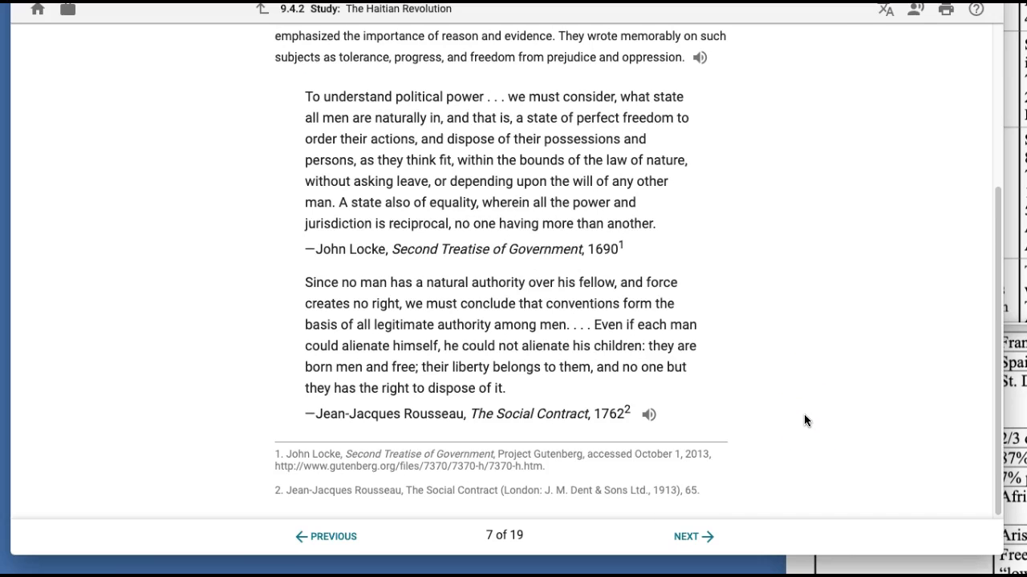
scroll(804, 417, up, 4)
scroll(802, 414, up, 1)
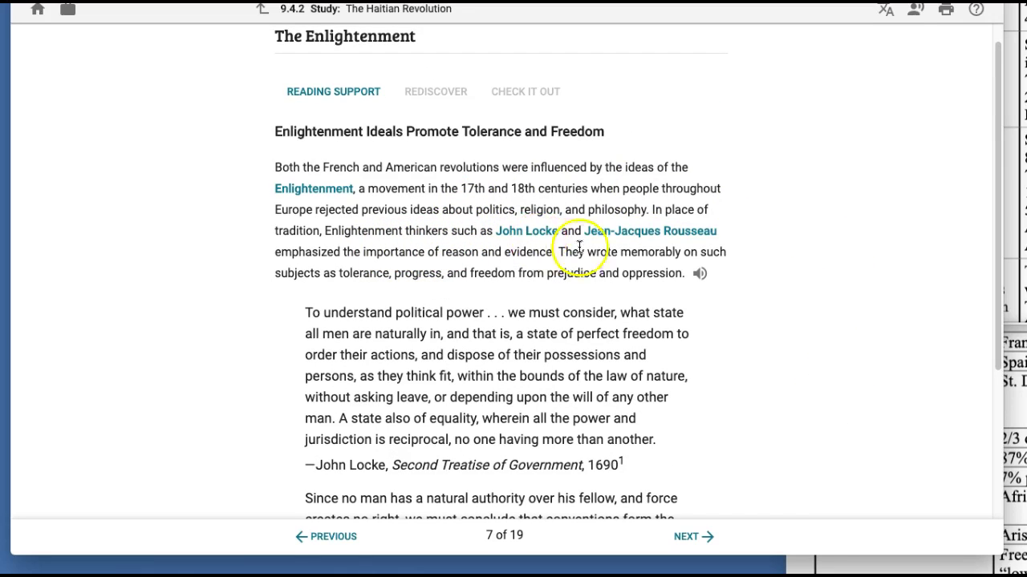
key(ctrl+Tab)
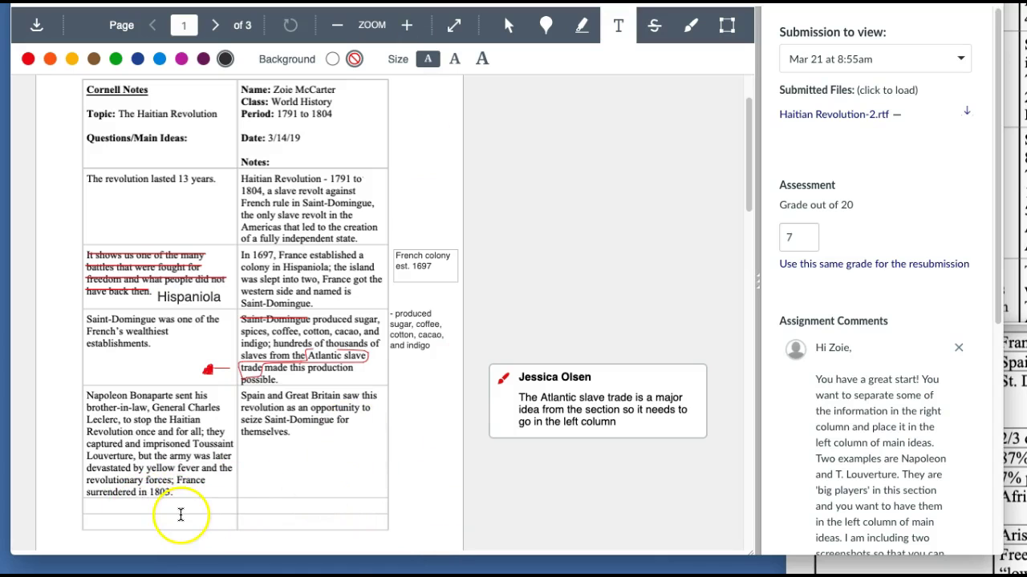
key(ctrl+Tab)
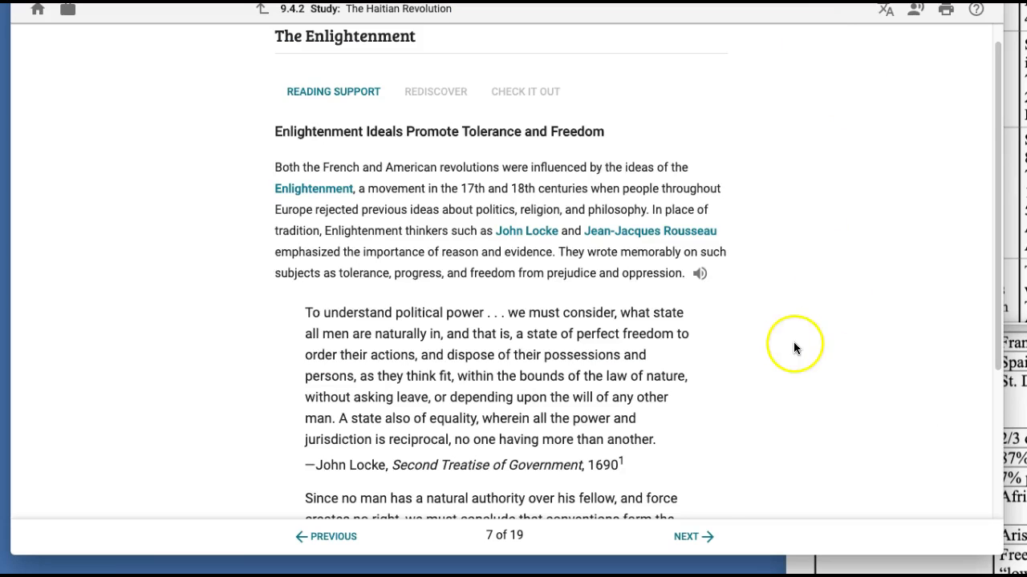
Advance to The Revolution Begins lesson page and compare it with the example notes screenshot, moving the screenshot aside after viewing.
scroll(793, 345, down, 3)
click(680, 548)
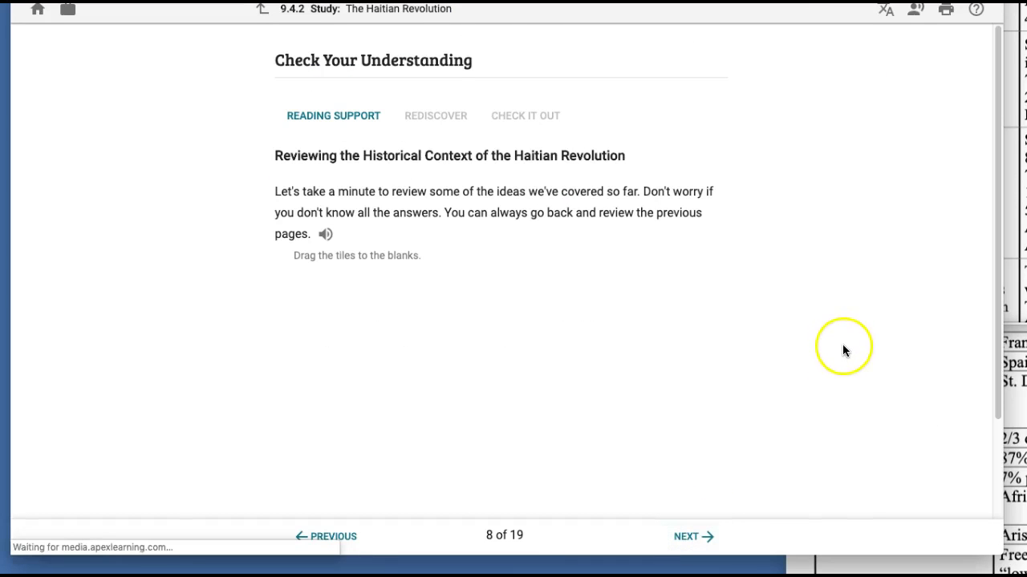
click(687, 543)
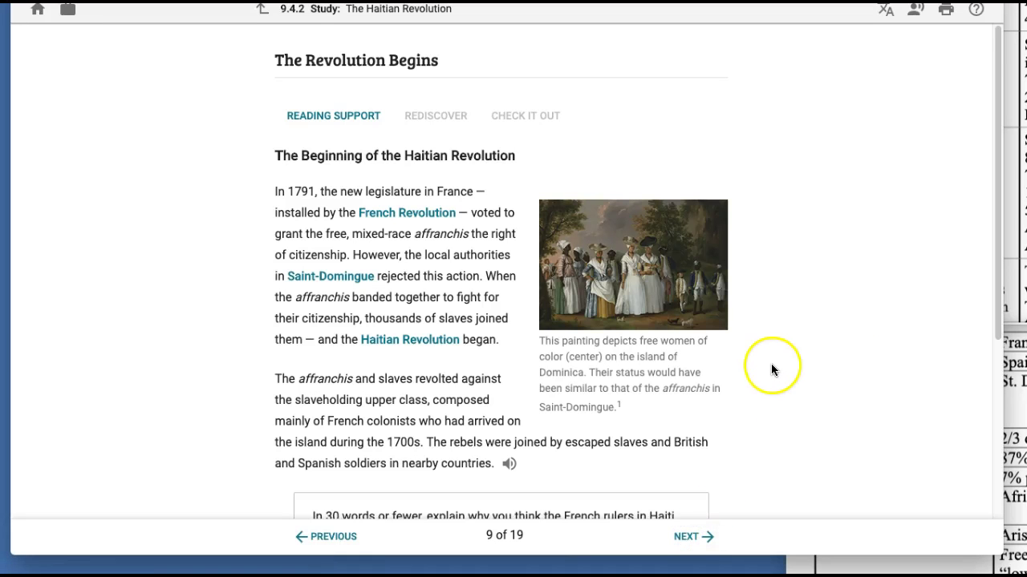
scroll(770, 364, down, 1)
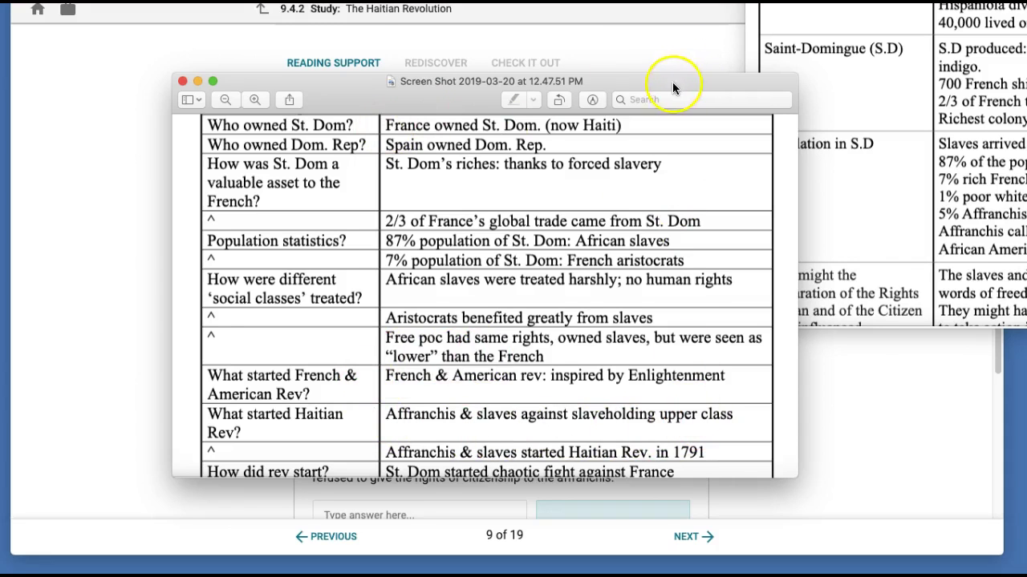
drag(674, 88, 1026, 291)
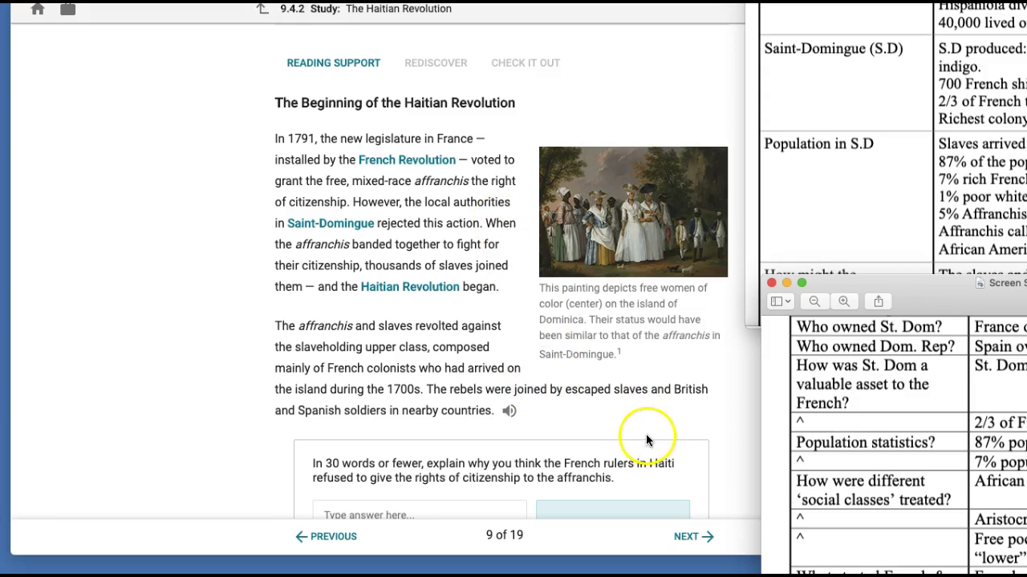
Go back to the Check Your Understanding page to review its fill-in-the-blank exercise, and return to The Revolution Begins page.
click(329, 539)
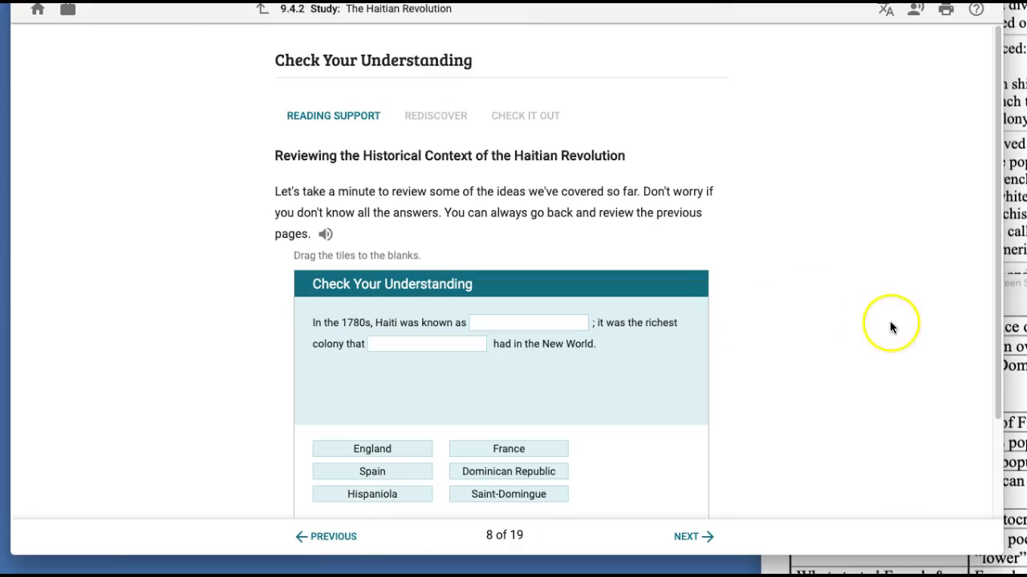
scroll(877, 329, down, 1)
scroll(878, 336, down, 1)
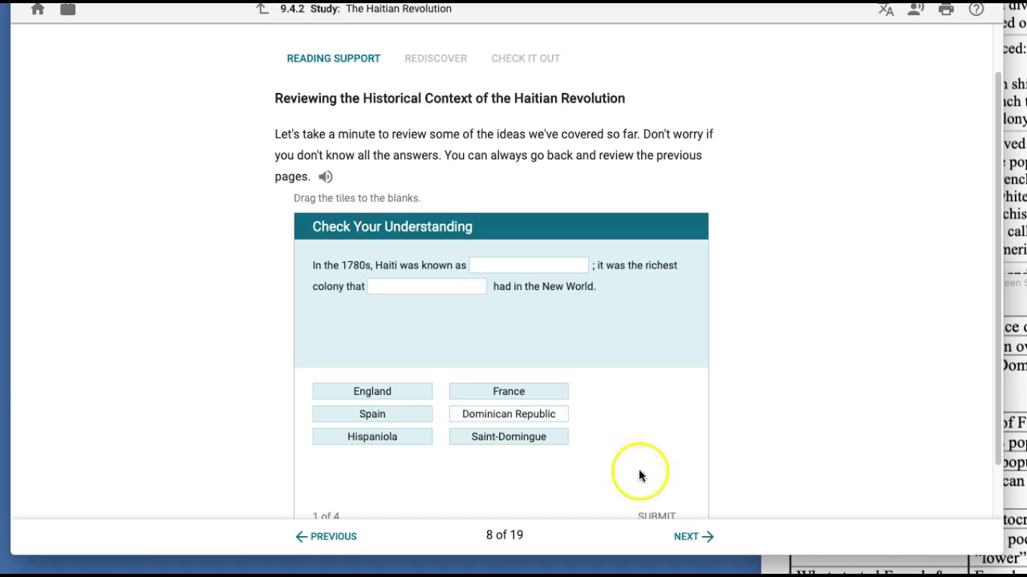
click(689, 536)
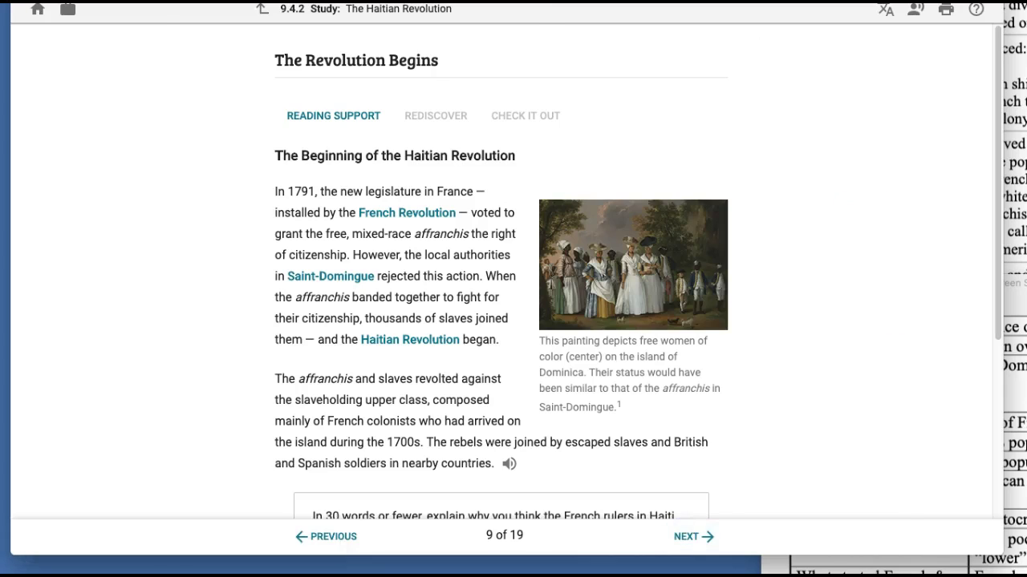